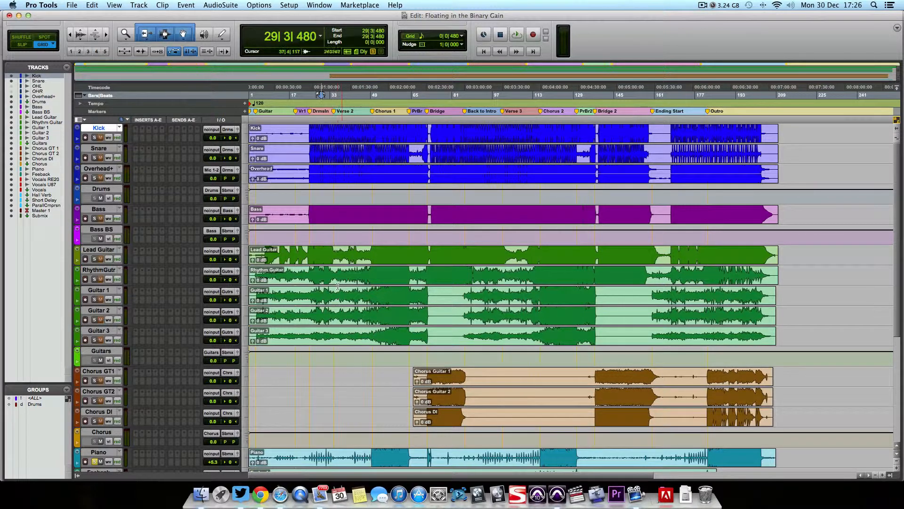
# Step: Look over the session's tracks and examine the quiet piano passage leading up to Verse 1
pyautogui.scroll(-5, 339, 285)
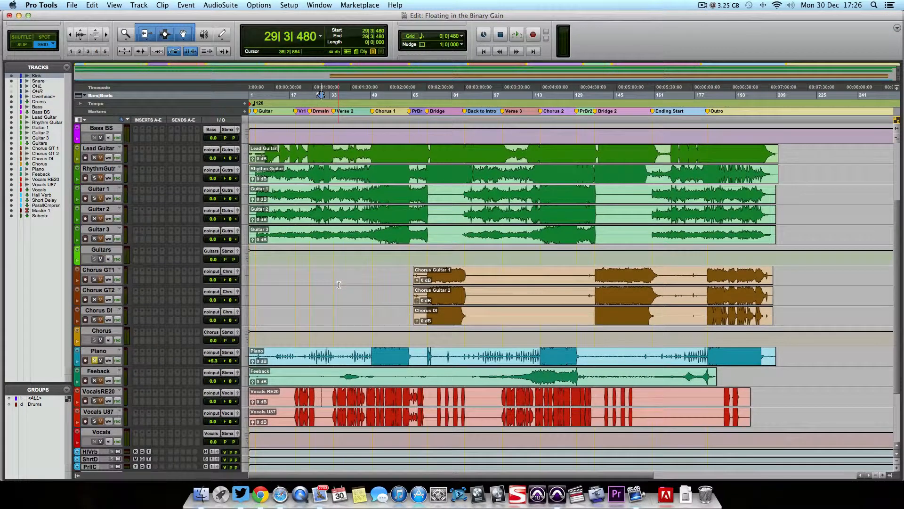
pyautogui.scroll(5, 357, 327)
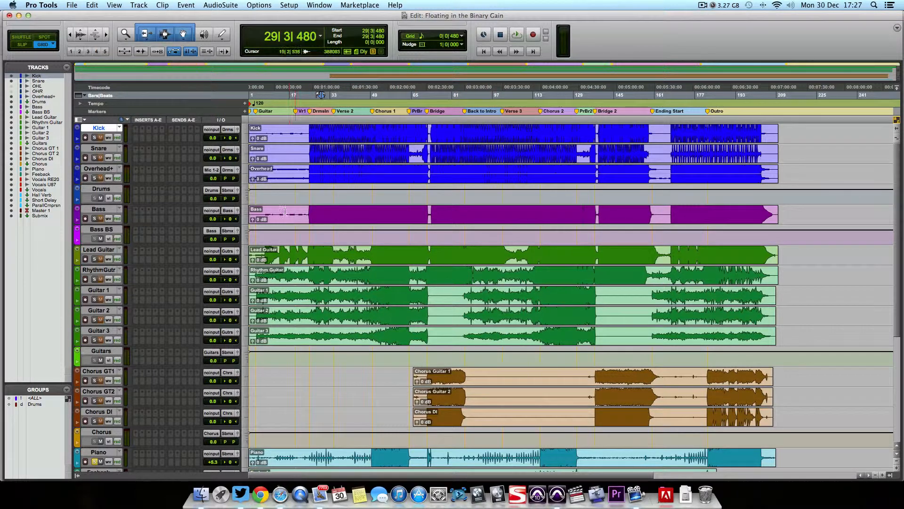
pyautogui.scroll(-4, 269, 217)
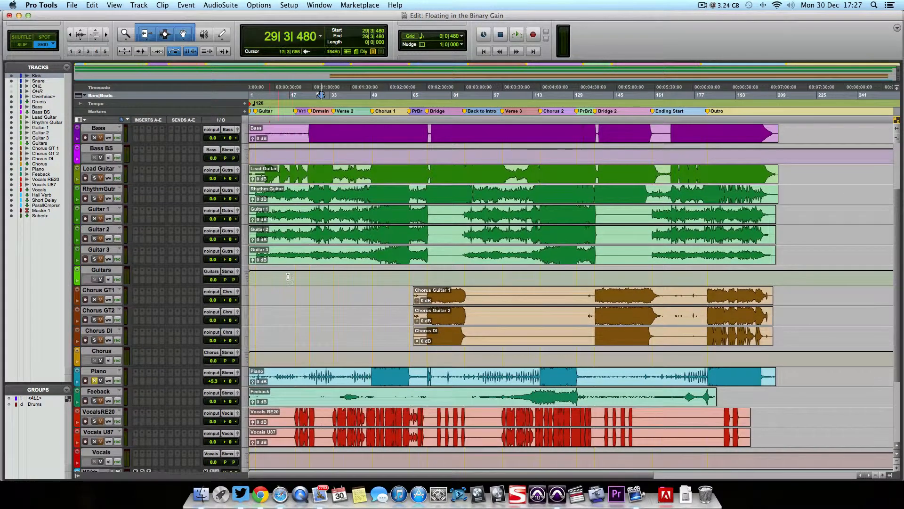
pyautogui.moveTo(284, 375); pyautogui.dragTo(303, 375)
pyautogui.press('super+bracketright')
pyautogui.press('super+bracketright')
pyautogui.press('super+bracketright')
pyautogui.press('super+bracketright')
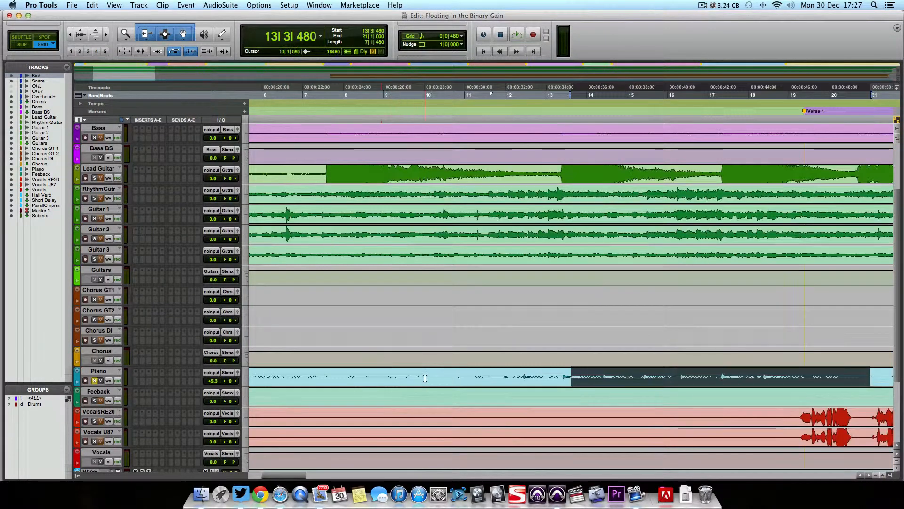
pyautogui.scroll(3, 427, 355)
pyautogui.scroll(-5, 427, 355)
pyautogui.press('super+bracketleft')
pyautogui.press('super+bracketleft')
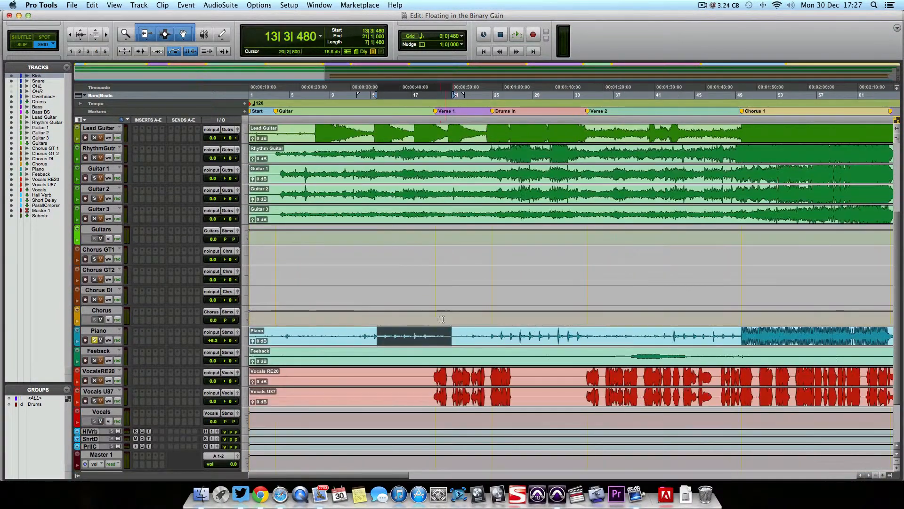
pyautogui.click(379, 296)
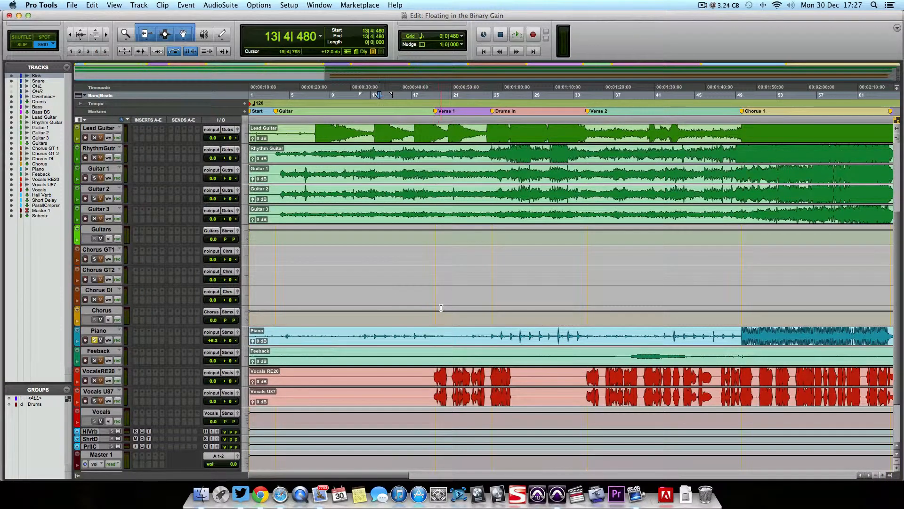
# Step: Examine the clips on all tracks from the intro to the outro for stretches without playing or singing
pyautogui.scroll(-3, 438, 307)
pyautogui.press('super+bracketleft')
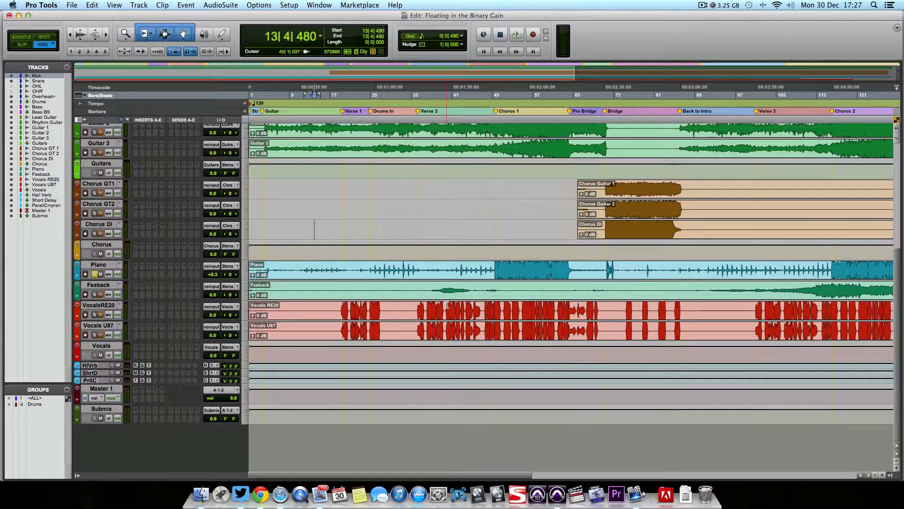
pyautogui.scroll(2, 447, 305)
pyautogui.hscroll(10, 448, 305)
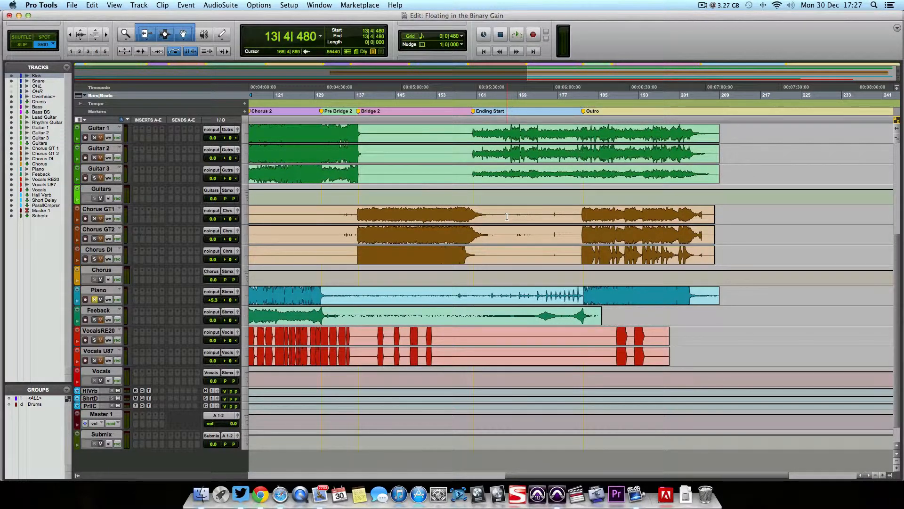
pyautogui.scroll(5, 503, 234)
pyautogui.scroll(1, 502, 235)
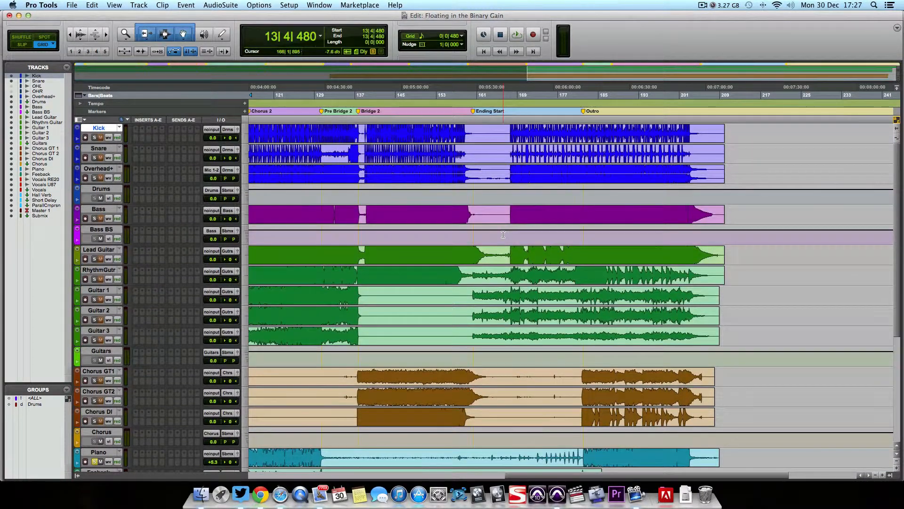
pyautogui.hscroll(-3, 509, 230)
pyautogui.press('r')
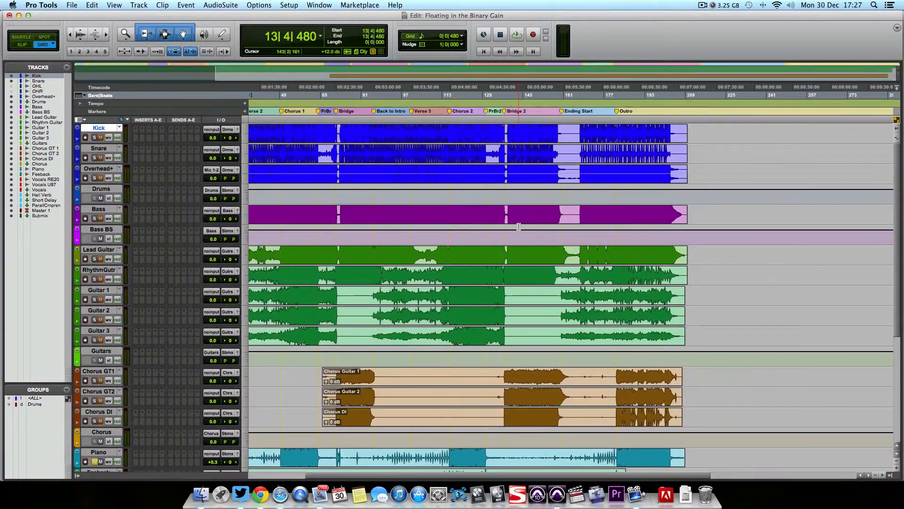
pyautogui.hscroll(-5, 518, 227)
pyautogui.press('r')
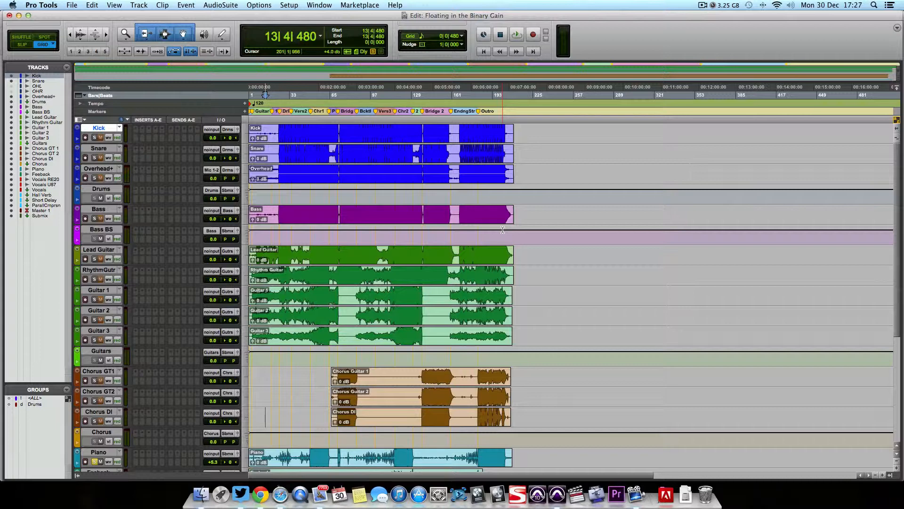
pyautogui.press('t')
pyautogui.press('t')
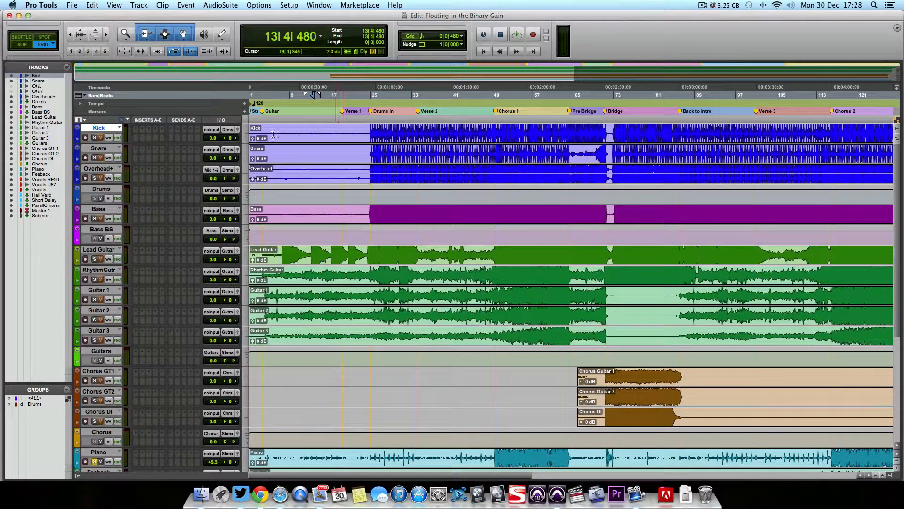
# Step: Select the whole Vocals U87 clip and open Strip Silence with the Verse 1 vocals in view
pyautogui.scroll(-10, 374, 326)
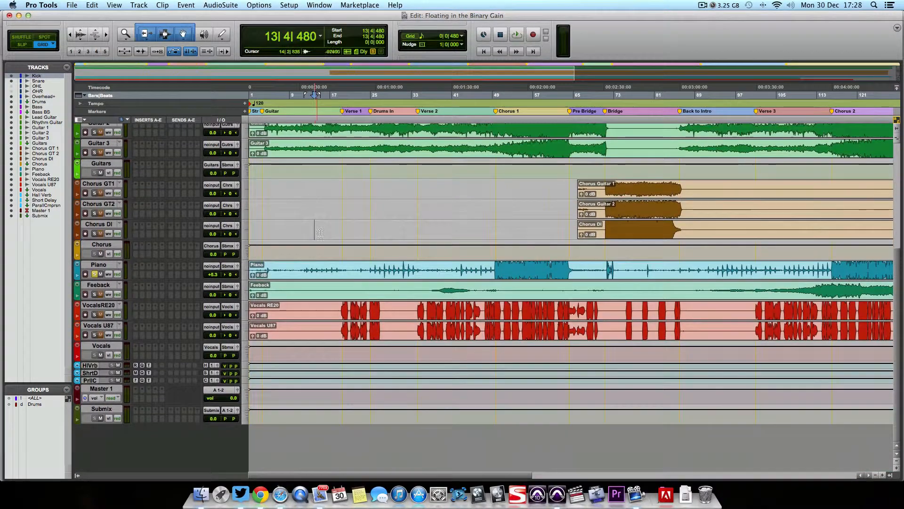
pyautogui.doubleClick(373, 327)
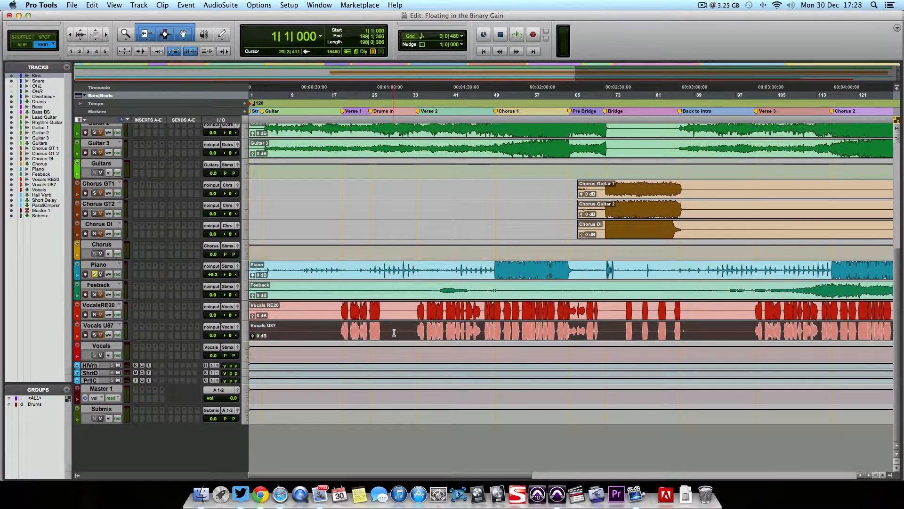
pyautogui.press('super+bracketright')
pyautogui.press('t')
pyautogui.press('t')
pyautogui.press('t')
pyautogui.hscroll(10, 416, 332)
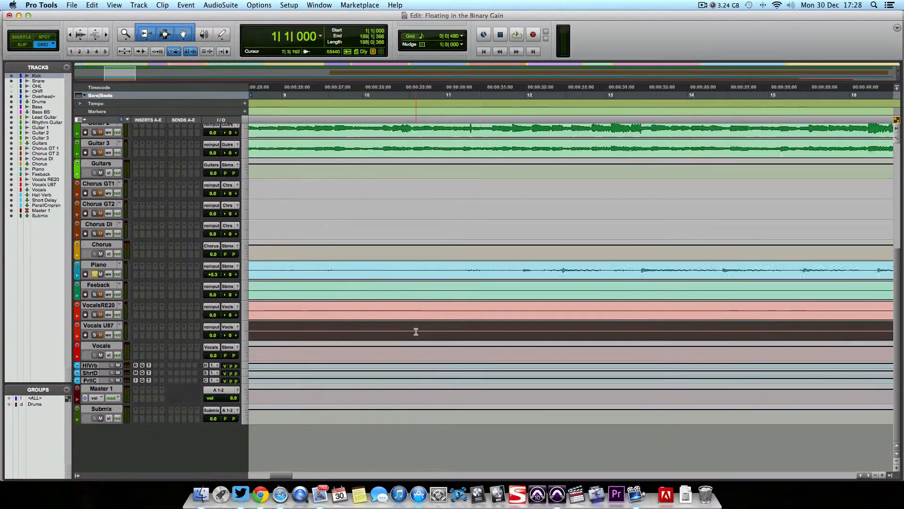
pyautogui.hscroll(4, 416, 332)
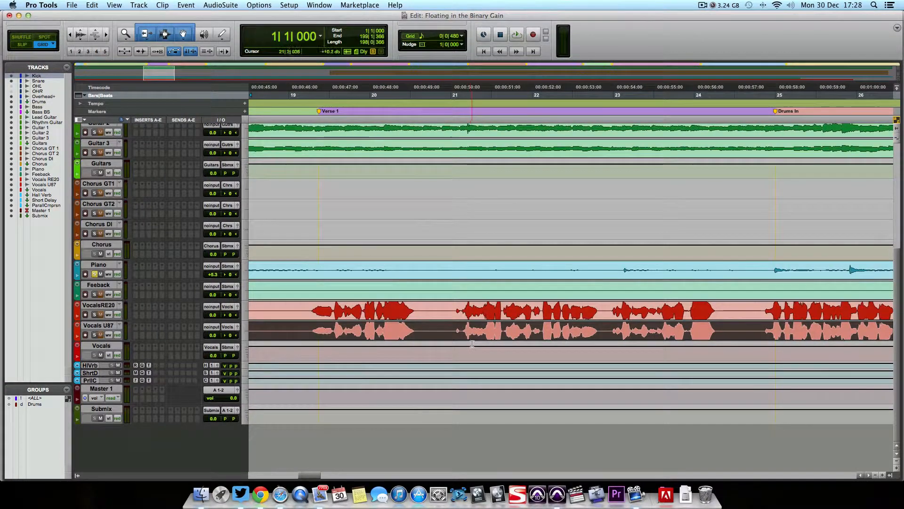
pyautogui.press('super+u')
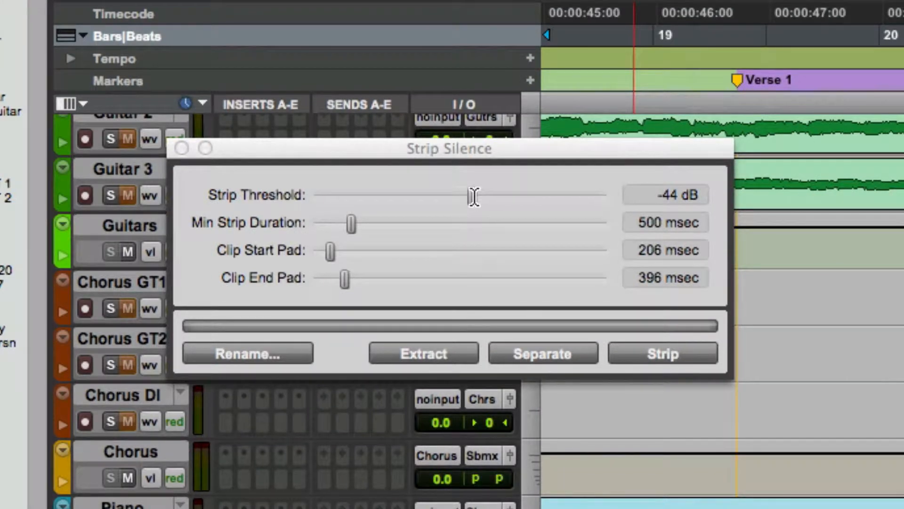
# Step: Set the strip threshold to -32 dB and the clip start pad to 293 msec, checking the clip boundaries along the vocal
pyautogui.moveTo(474, 197)
pyautogui.mouseDown()
pyautogui.moveTo(330, 208)
pyautogui.moveTo(418, 194)
pyautogui.moveTo(543, 193)
pyautogui.moveTo(482, 194)
pyautogui.mouseUp()
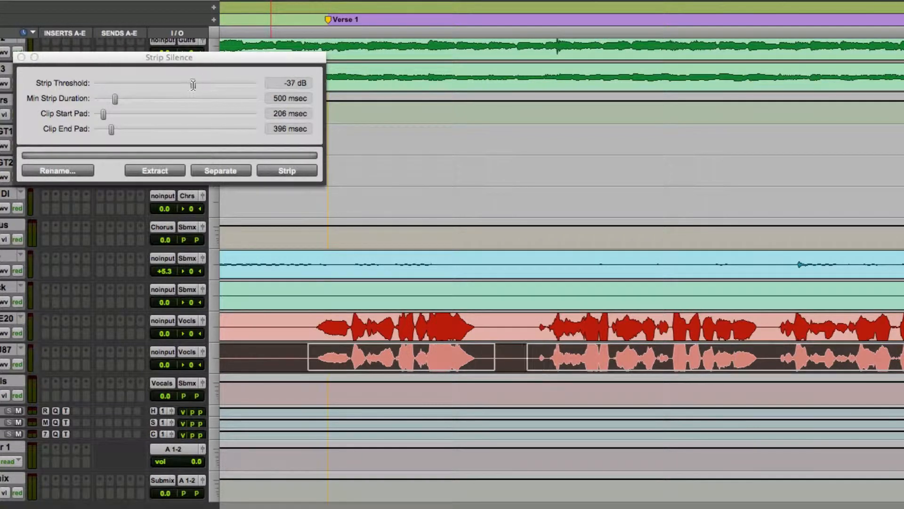
pyautogui.moveTo(193, 84)
pyautogui.mouseDown()
pyautogui.moveTo(225, 86)
pyautogui.moveTo(204, 85)
pyautogui.mouseUp()
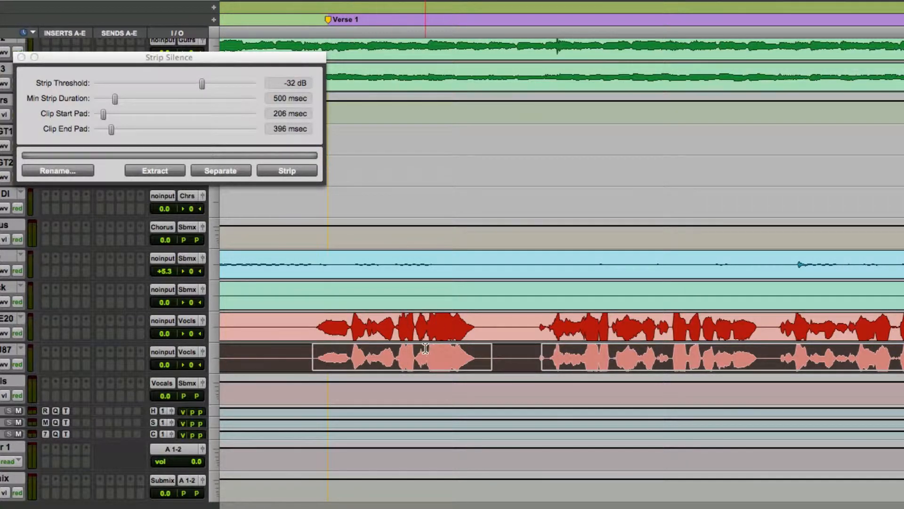
pyautogui.hscroll(10, 346, 346)
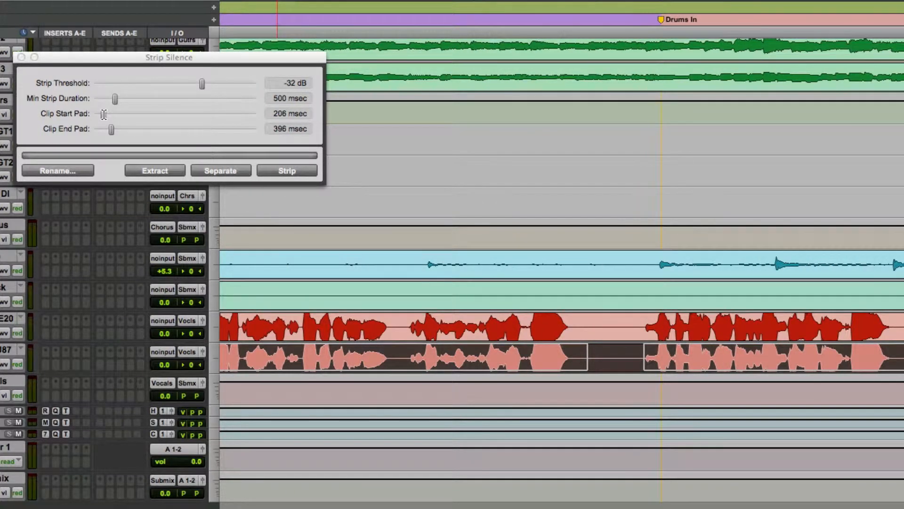
pyautogui.moveTo(104, 114); pyautogui.dragTo(108, 114)
pyautogui.hscroll(20, 546, 377)
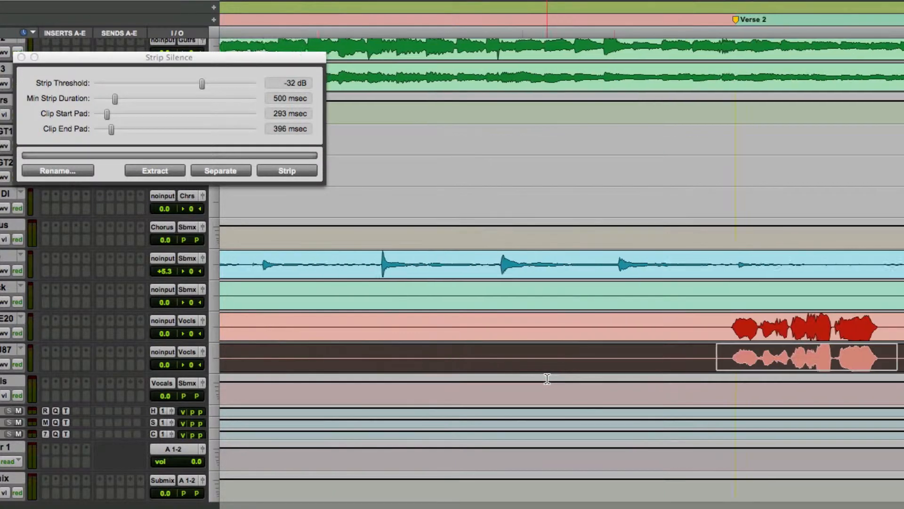
pyautogui.hscroll(20, 550, 377)
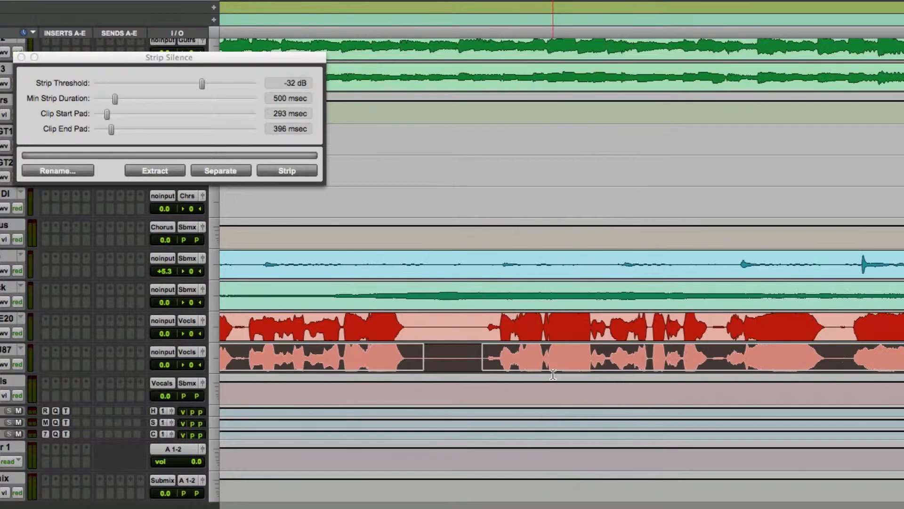
pyautogui.hscroll(5, 553, 374)
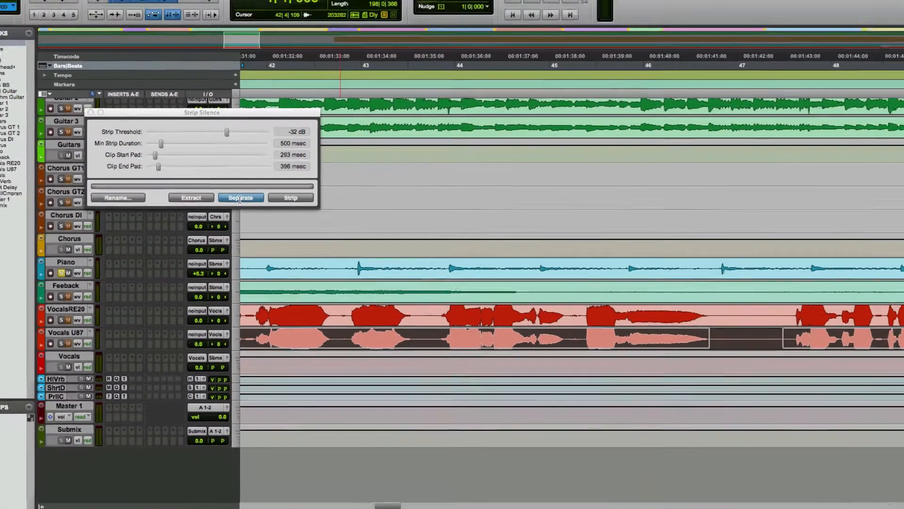
# Step: Separate the Vocals U87 clip at its silences, strip the silent parts, and close Strip Silence
pyautogui.click(220, 171)
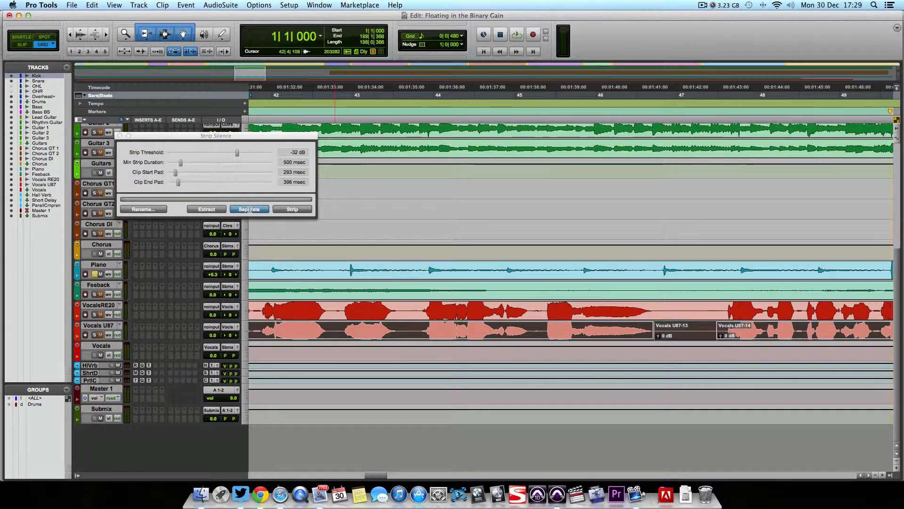
pyautogui.click(292, 209)
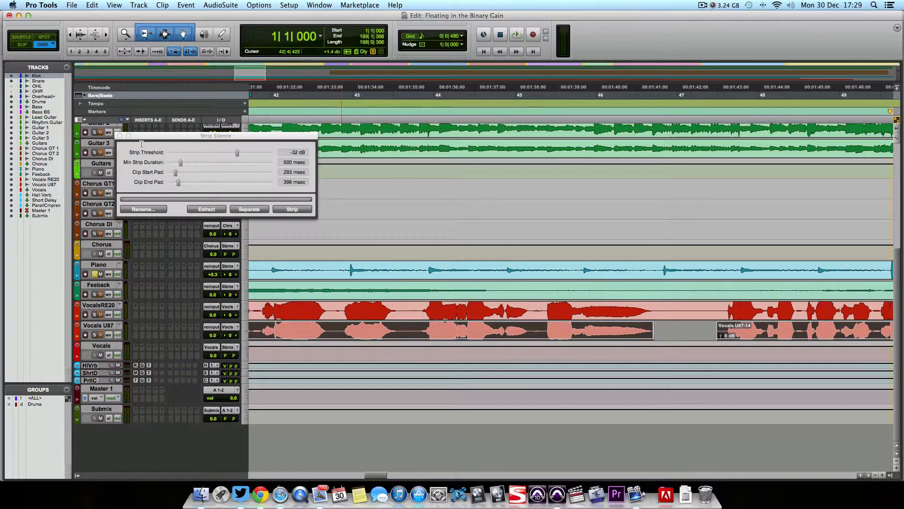
pyautogui.click(120, 136)
pyautogui.click(485, 228)
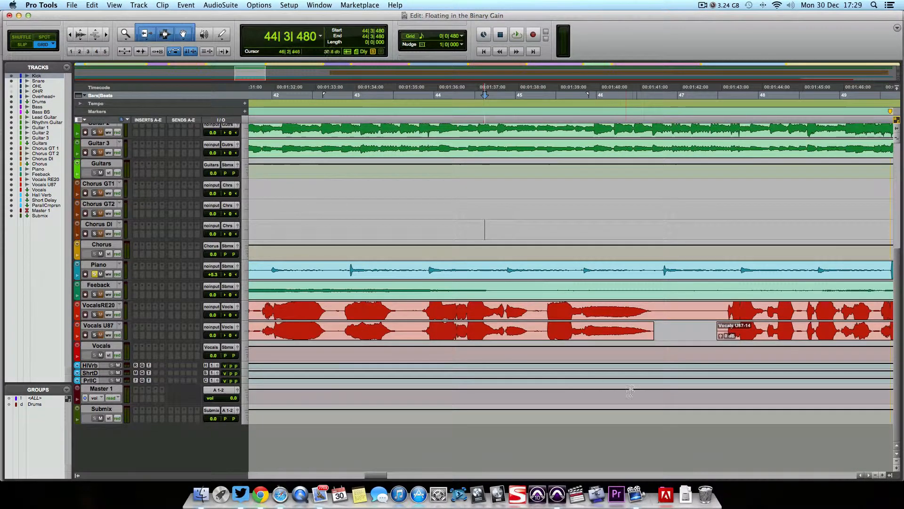
# Step: Delete the silent stretch of the VocalsRE20 clip from 54|3|000 to 54|4|000
pyautogui.hscroll(10, 631, 391)
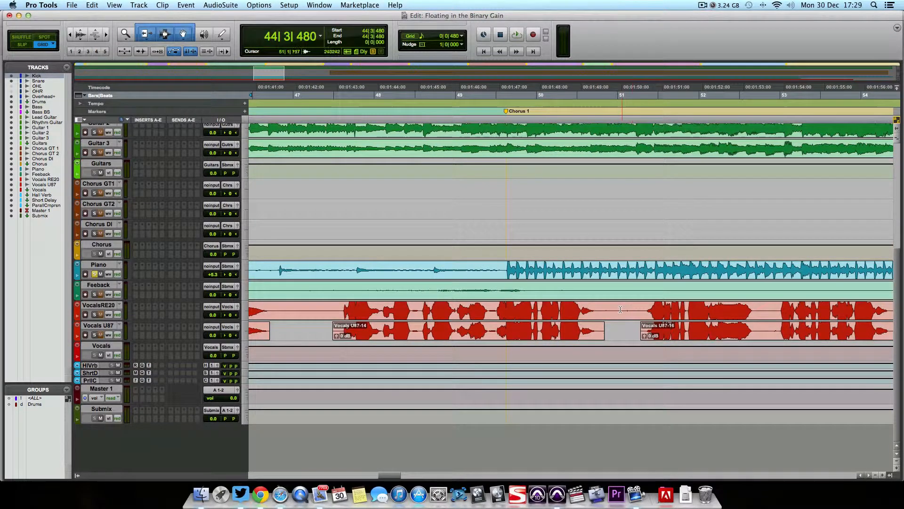
pyautogui.hscroll(10, 620, 310)
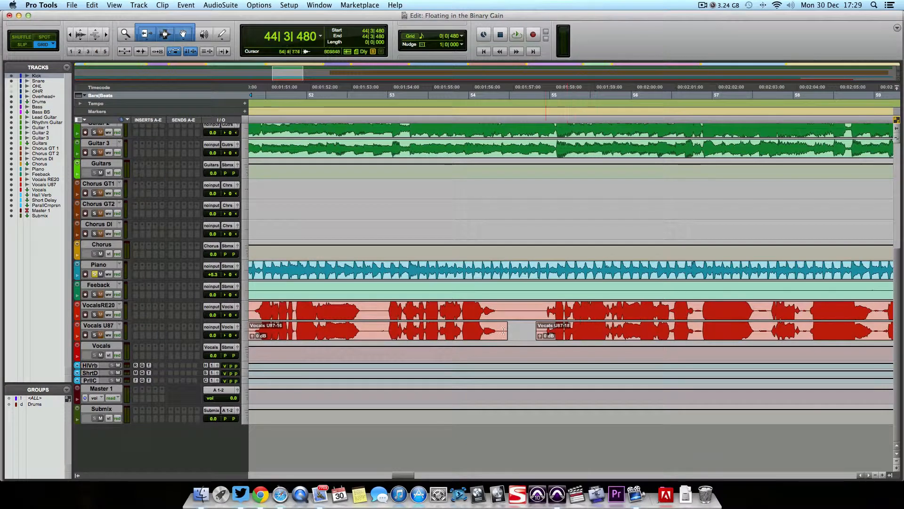
pyautogui.moveTo(510, 310); pyautogui.dragTo(532, 309)
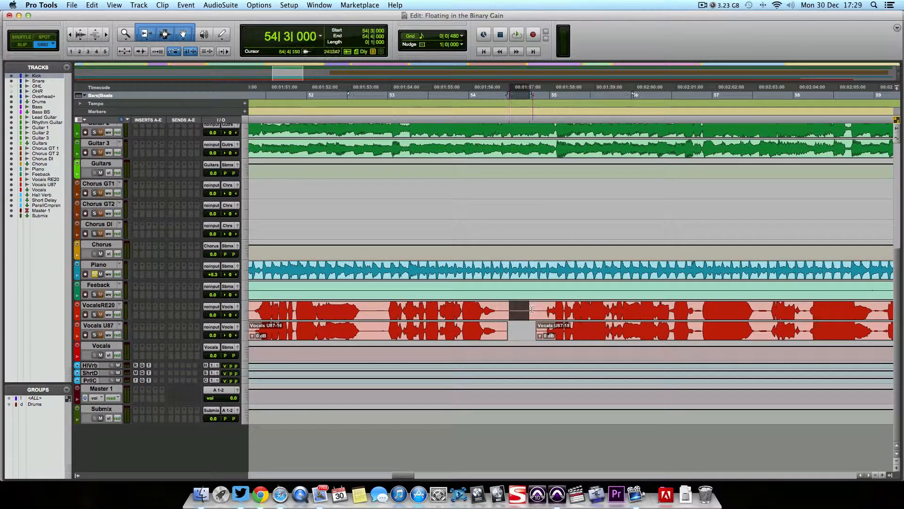
pyautogui.press('Delete')
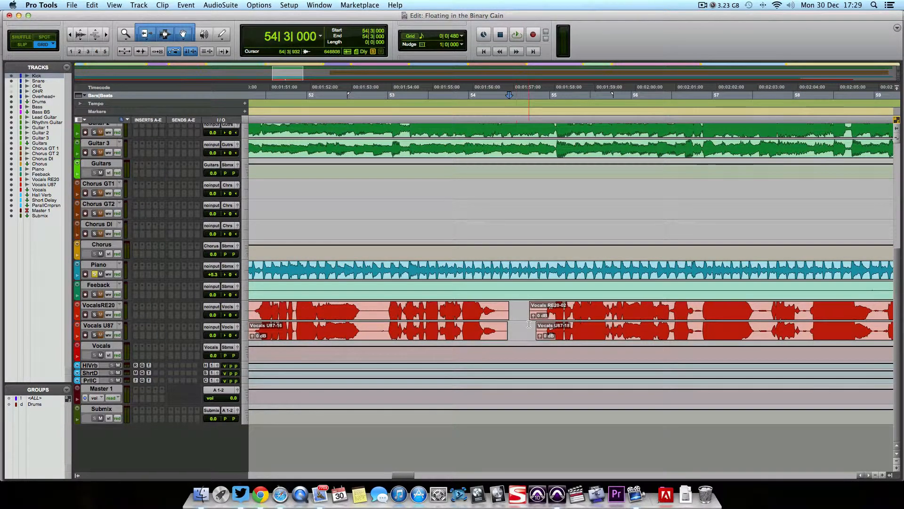
# Step: Play back the vocals across the gap before the Vocals U87-22 clip to hear where the held note is cut
pyautogui.hscroll(14, 529, 324)
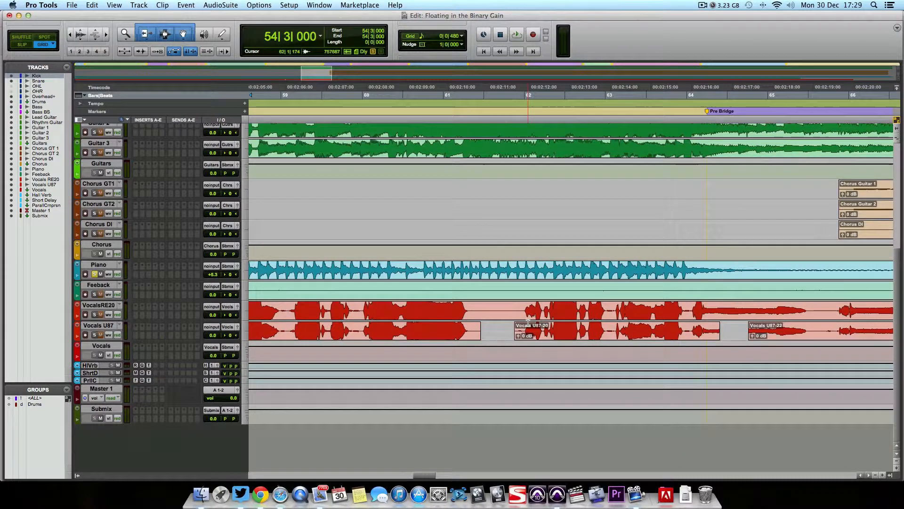
pyautogui.hscroll(5, 528, 323)
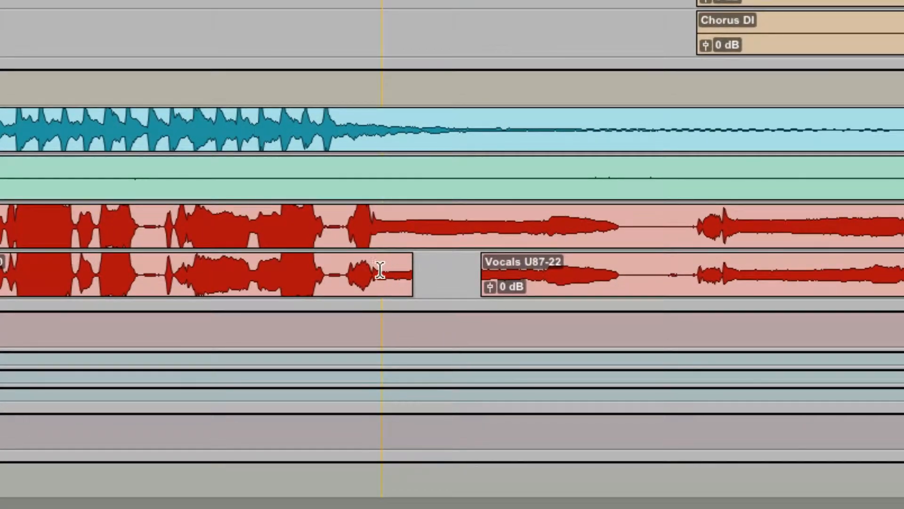
pyautogui.click(358, 276)
pyautogui.press('space')
pyautogui.press('space')
pyautogui.click(167, 274)
pyautogui.press('space')
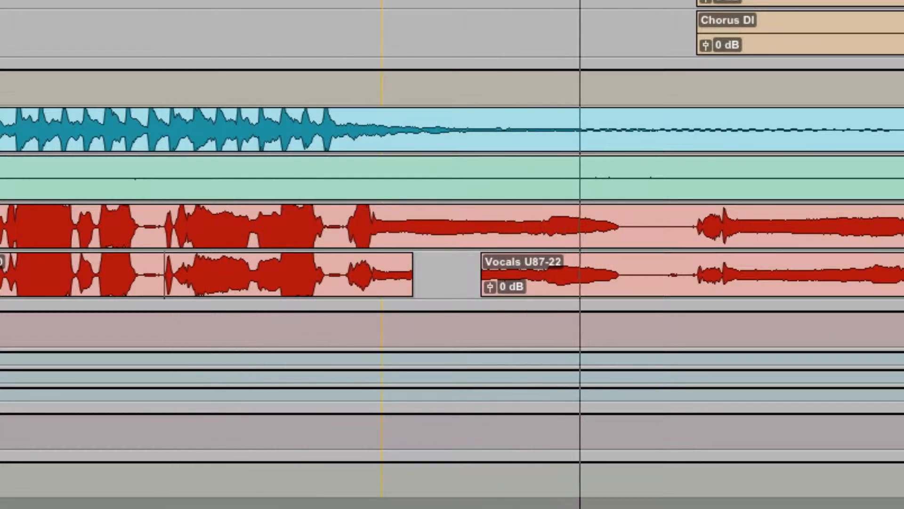
pyautogui.press('space')
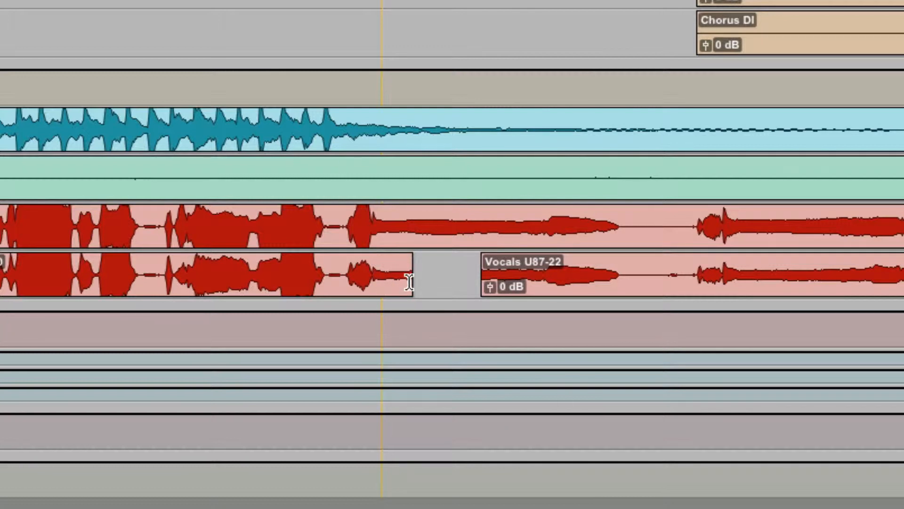
# Step: Restore the missing vocal before the Vocals U87-22 clip, crossfade the two clips together and play back the join
pyautogui.moveTo(410, 281); pyautogui.dragTo(453, 289)
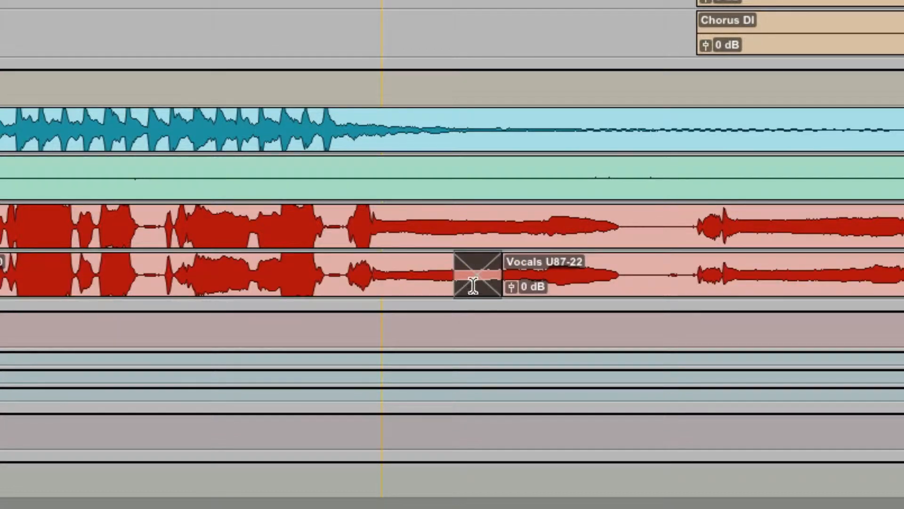
pyautogui.click(404, 269)
pyautogui.press('space')
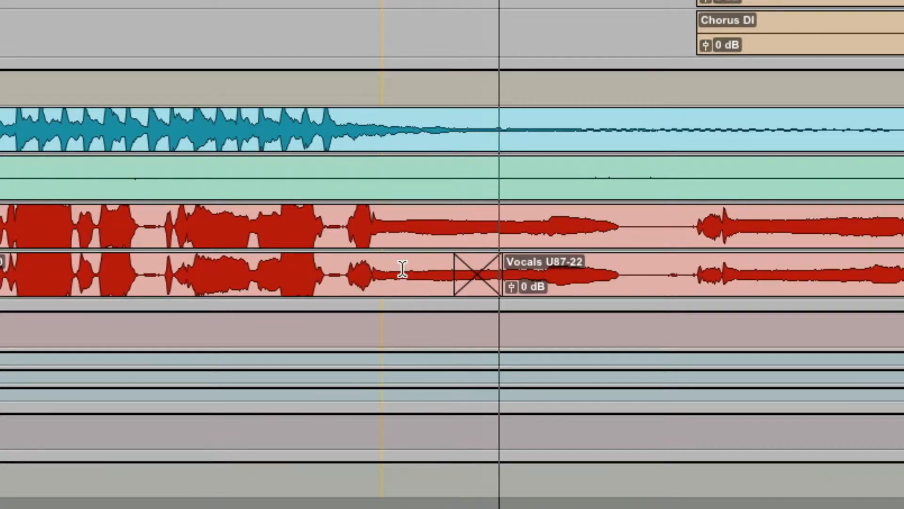
pyautogui.press('space')
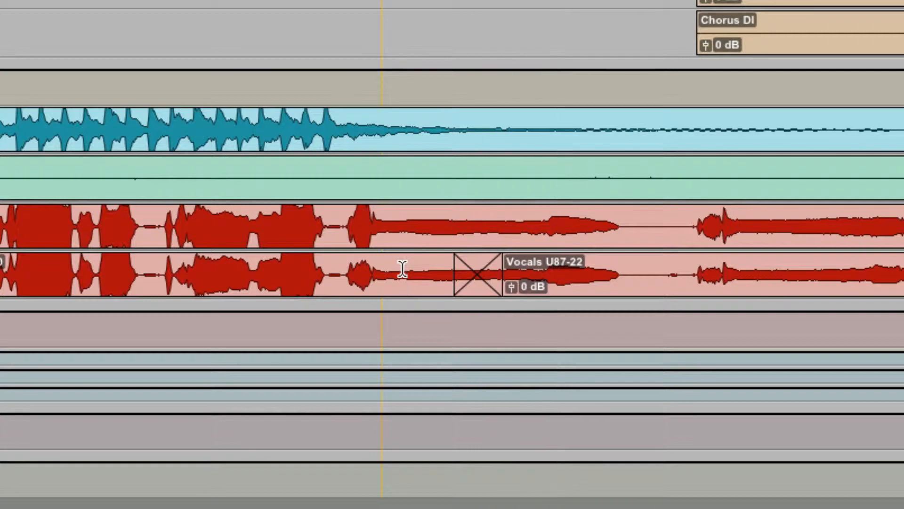
# Step: Check the remaining Vocals U87 clips from the crossfaded join through to the outro for wrongly cut notes
pyautogui.hscroll(10, 417, 290)
pyautogui.hscroll(3, 421, 288)
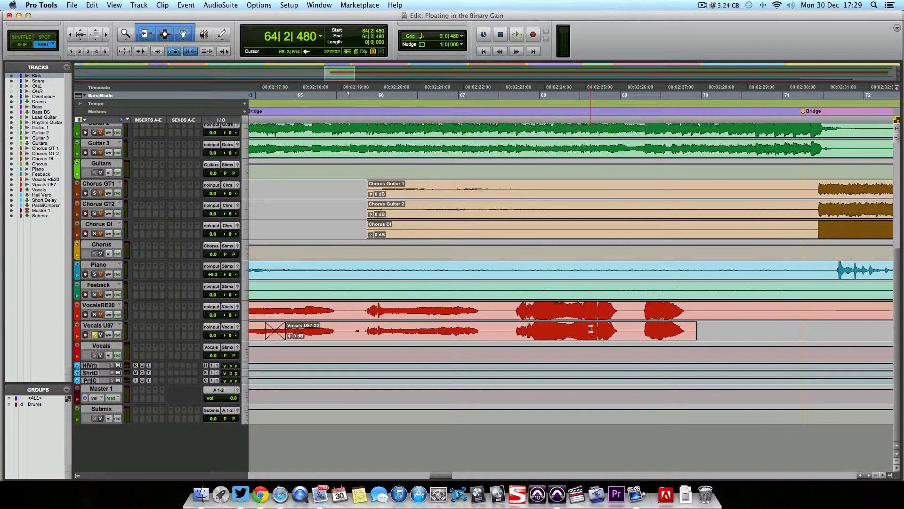
pyautogui.hscroll(5, 590, 329)
pyautogui.hscroll(4, 591, 326)
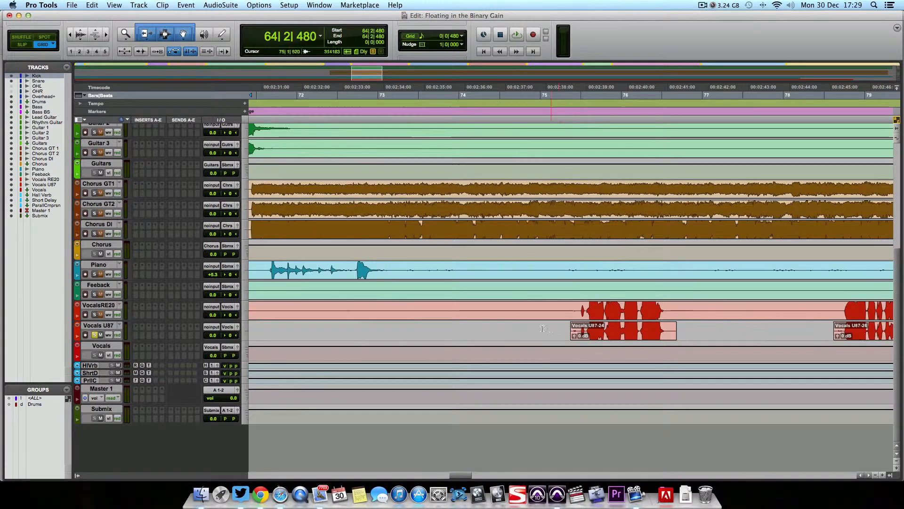
pyautogui.hscroll(2, 542, 330)
pyautogui.hscroll(12, 542, 330)
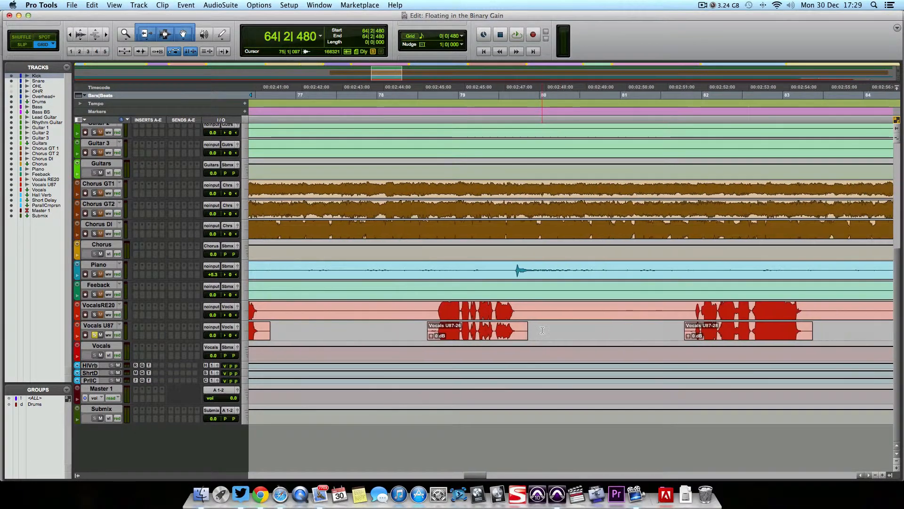
pyautogui.hscroll(12, 542, 329)
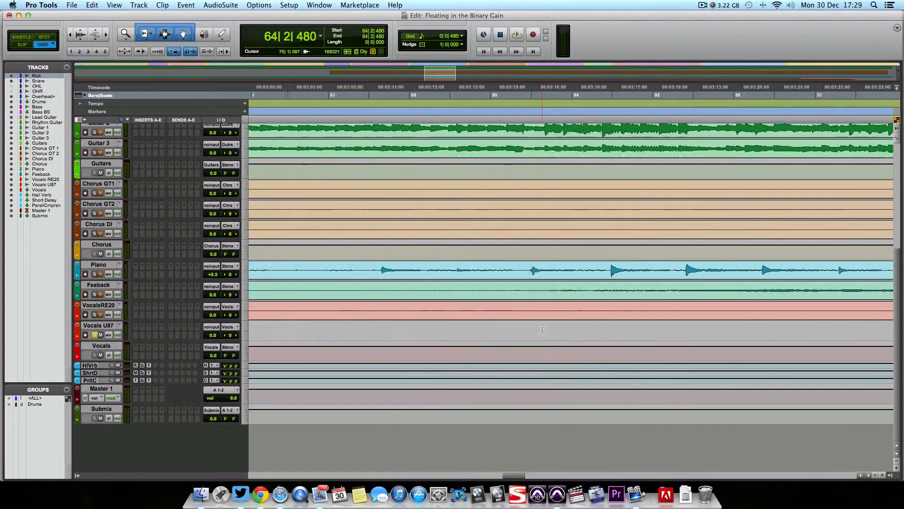
pyautogui.scroll(-6, 542, 330)
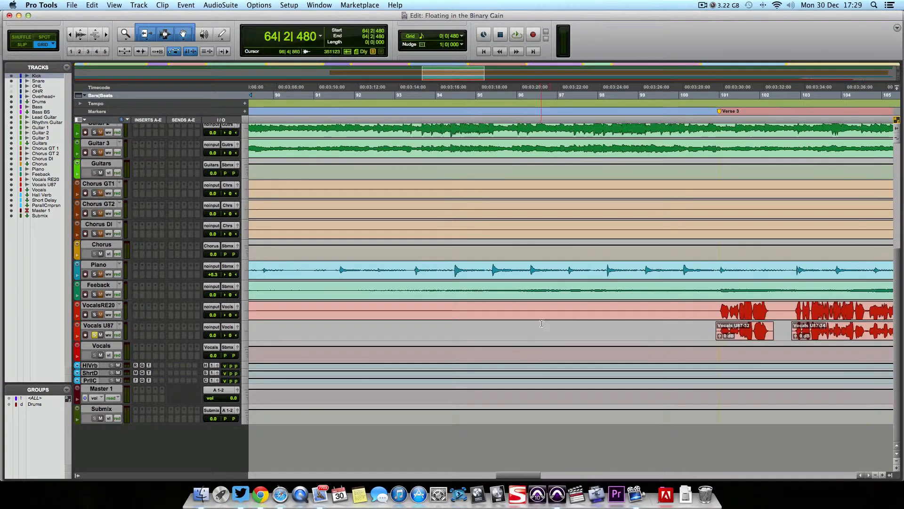
pyautogui.hscroll(15, 529, 324)
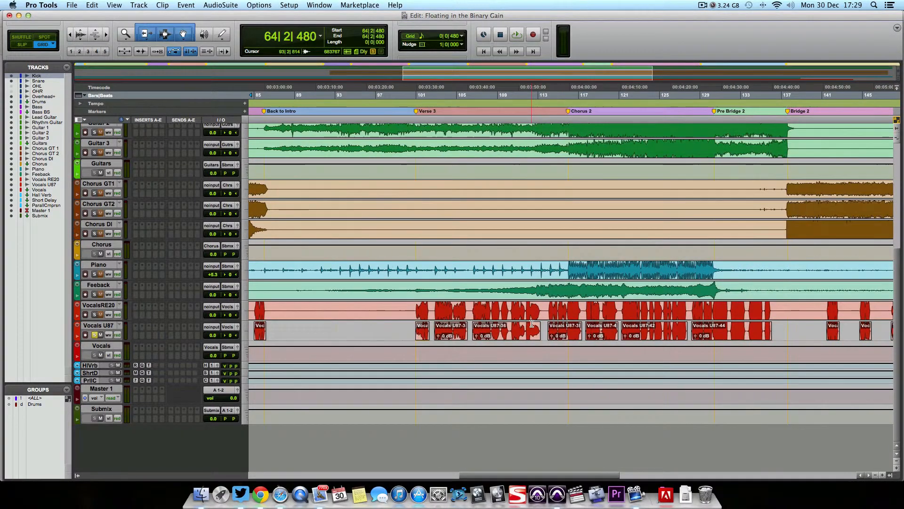
pyautogui.hscroll(10, 534, 324)
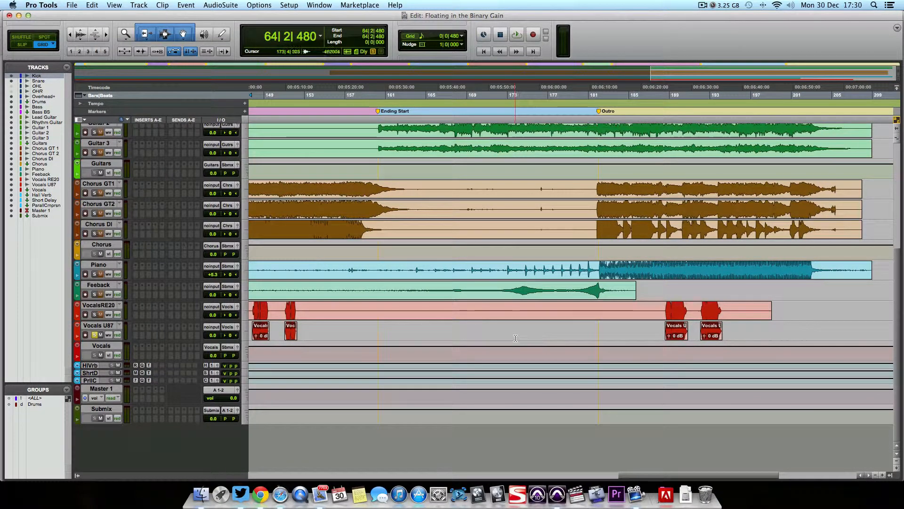
pyautogui.scroll(-3, 515, 337)
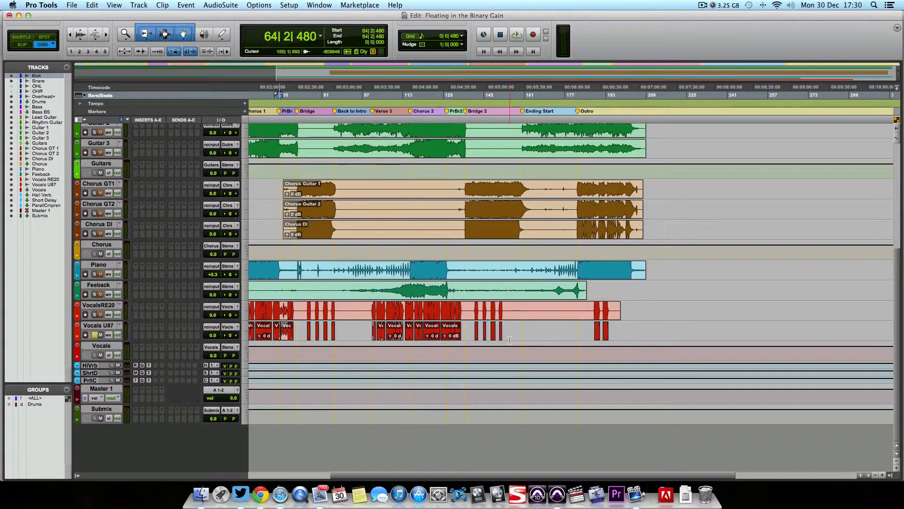
# Step: Review the full arrangement from the Kick track down to the vocal tracks across the whole song
pyautogui.scroll(5, 513, 338)
pyautogui.hscroll(-5, 511, 339)
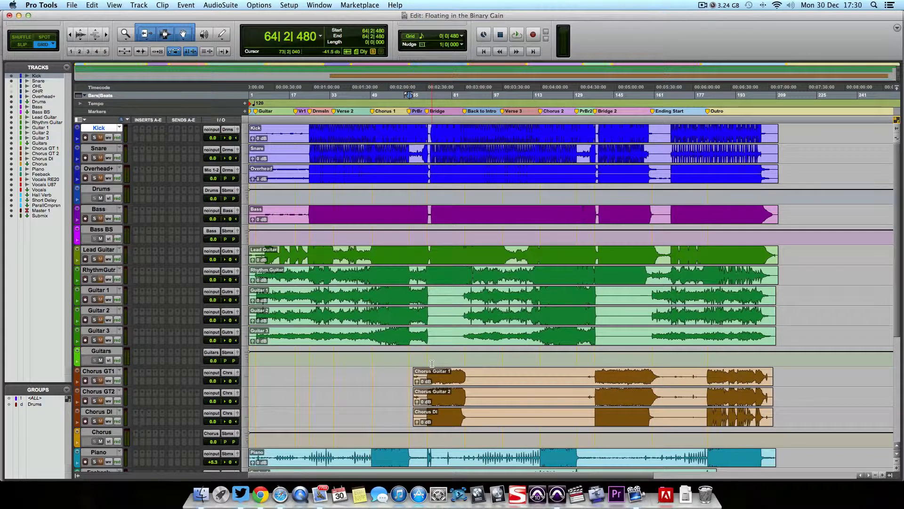
pyautogui.scroll(-7, 432, 363)
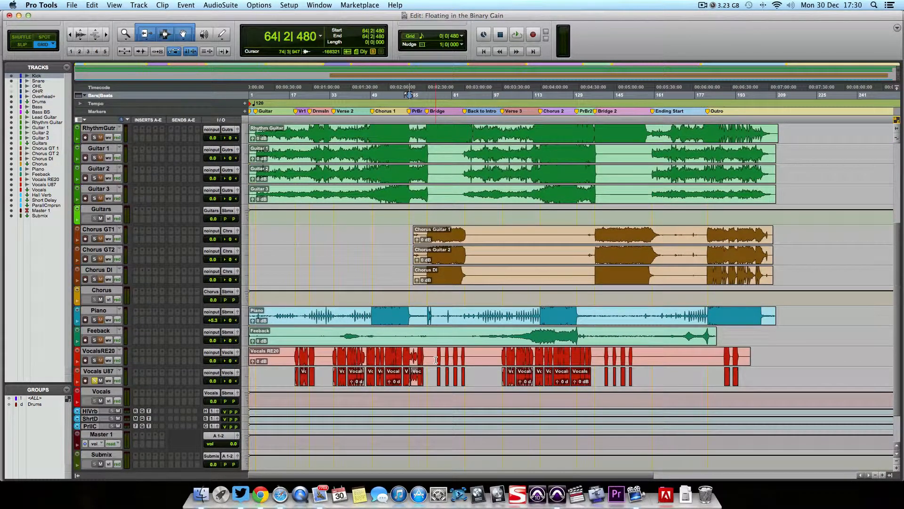
pyautogui.scroll(7, 436, 360)
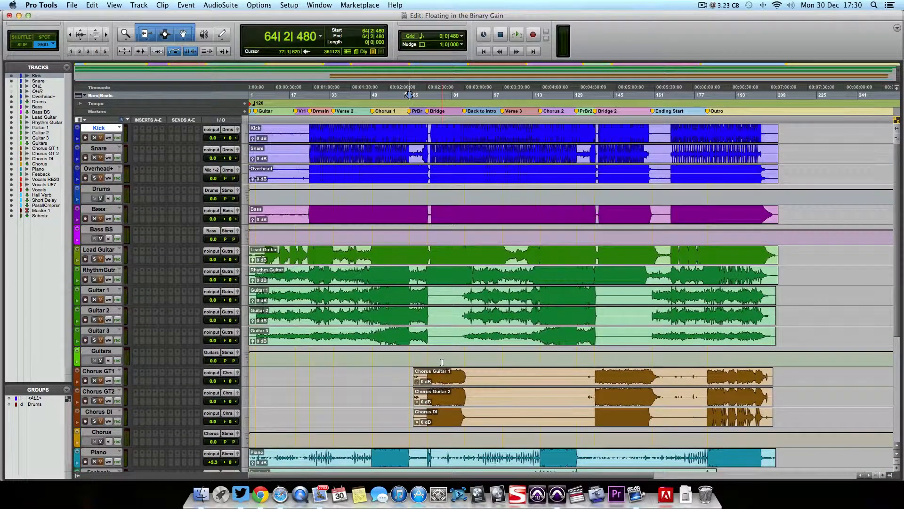